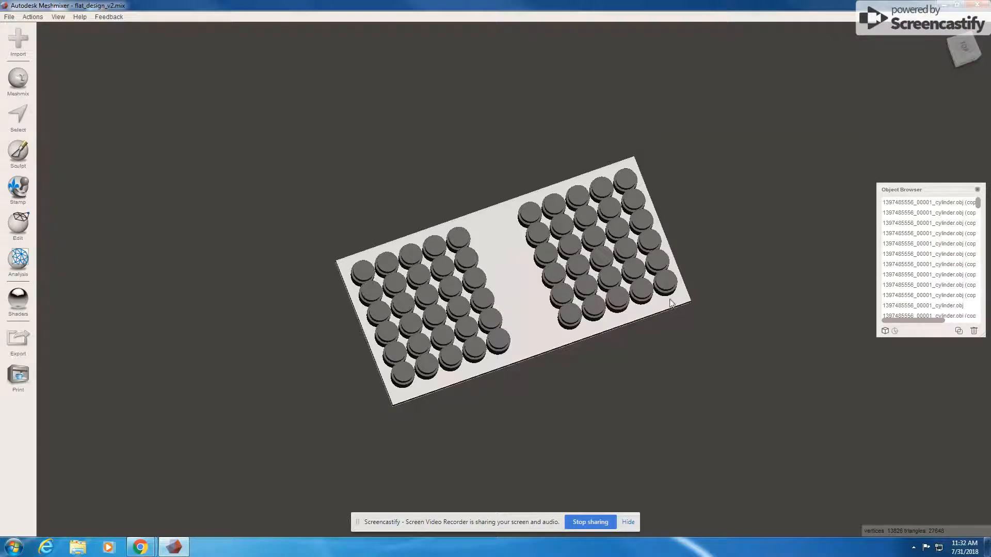
- Orbit the plate and snap to the right-side view, tilted to show the peg tops
right_drag(621, 323, 940, 57)
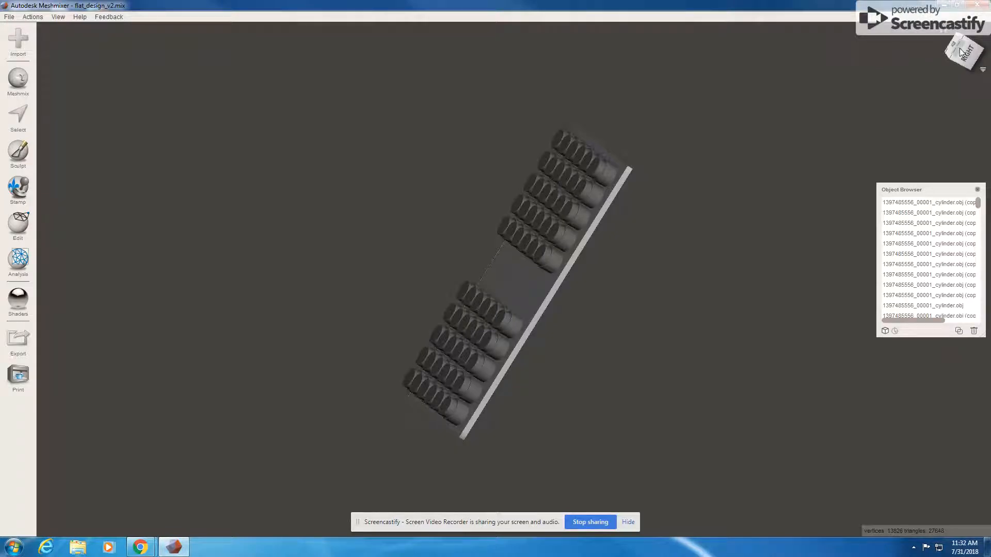
click(963, 51)
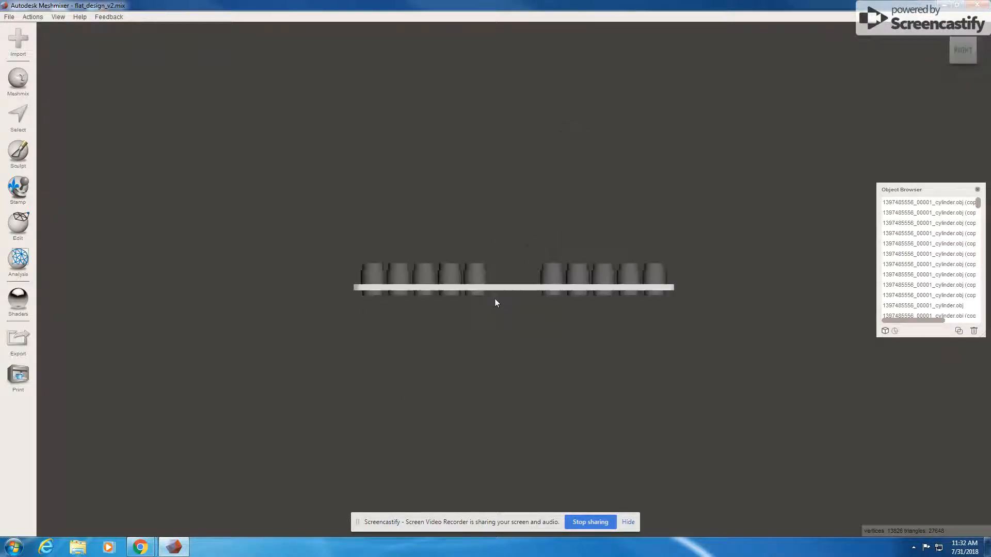
right_drag(555, 303, 553, 337)
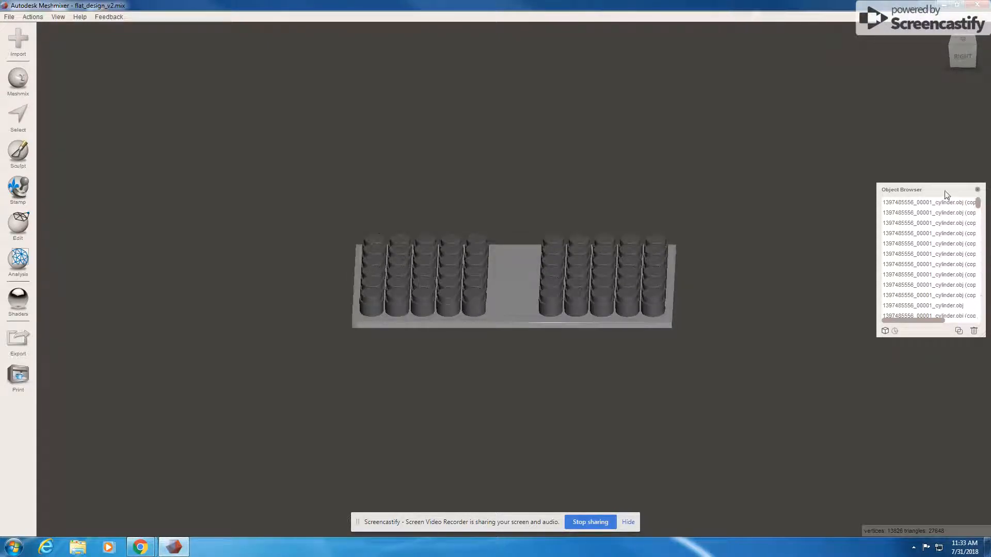
- Reposition and widen the Object Browser so the full cylinder.obj copy names are readable
drag(946, 192, 929, 175)
drag(983, 318, 990, 321)
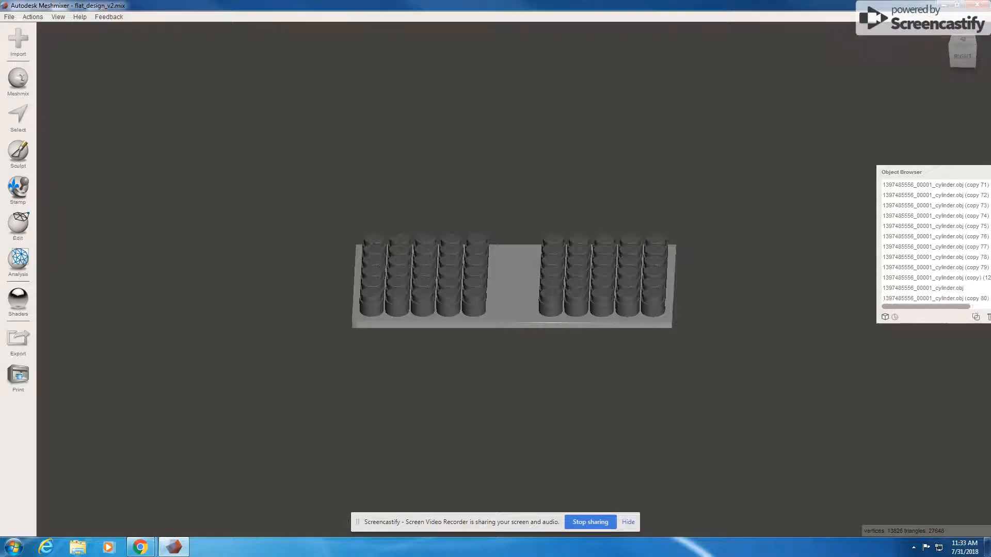
drag(929, 174, 928, 173)
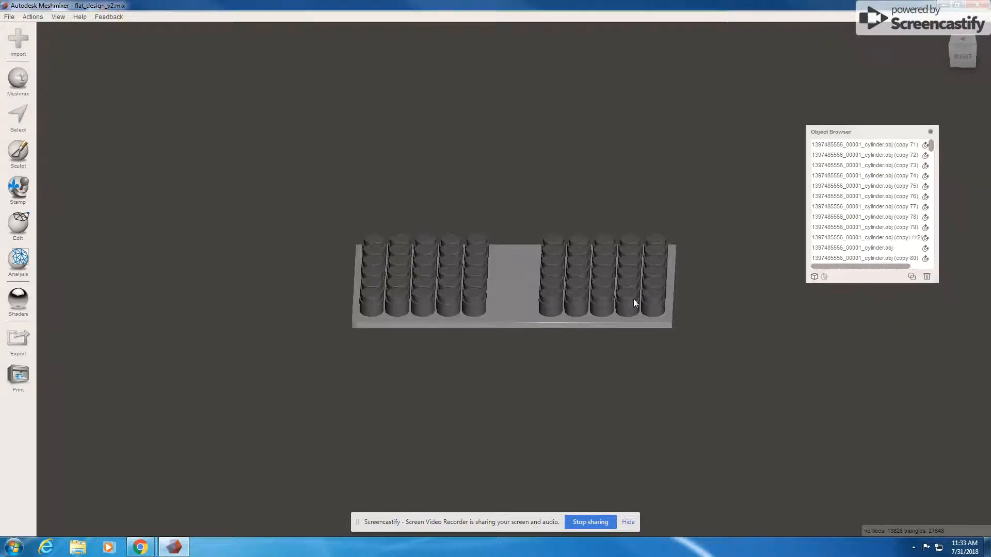
right_drag(520, 320, 489, 302)
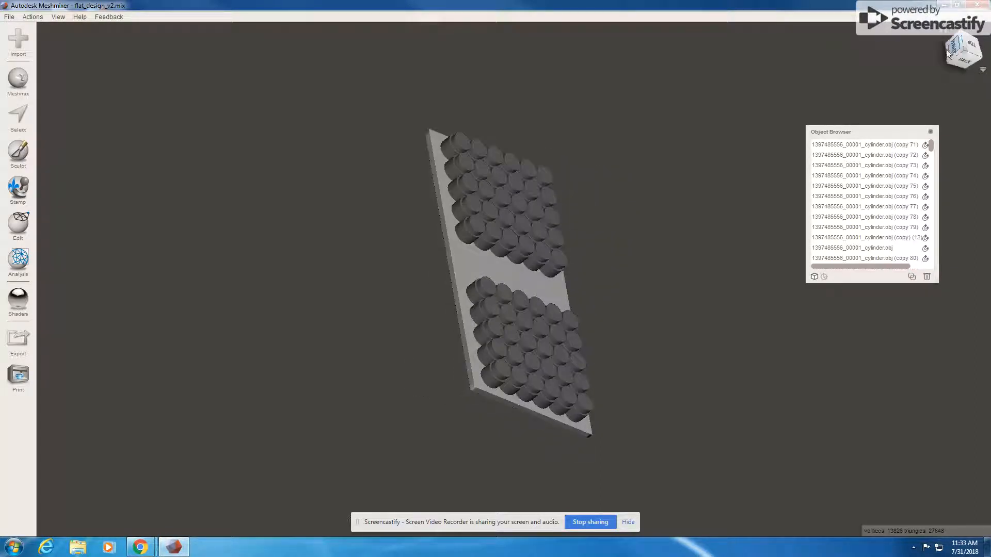
- Select cylinder.obj (copy 71) in the object list and view the plate obliquely from above
click(888, 145)
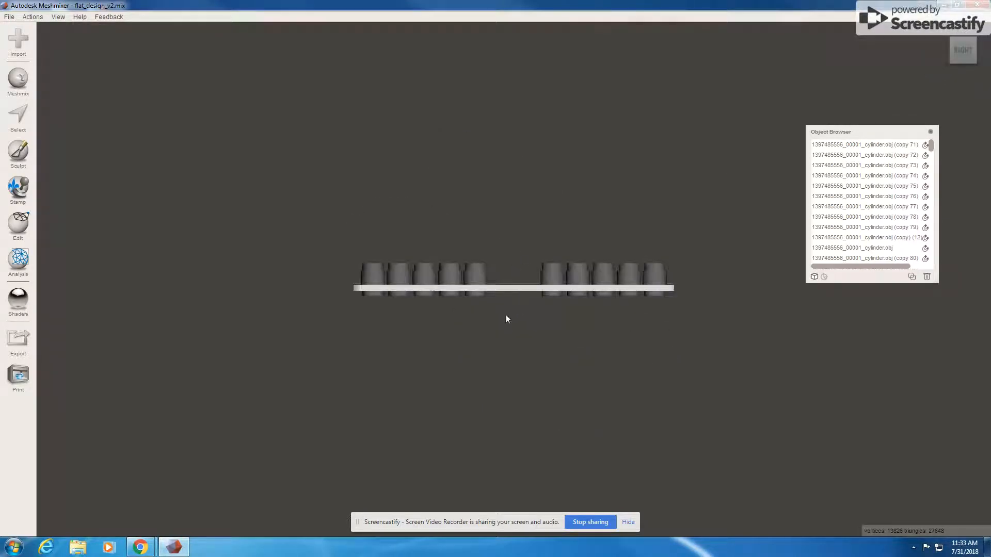
right_drag(506, 315, 514, 330)
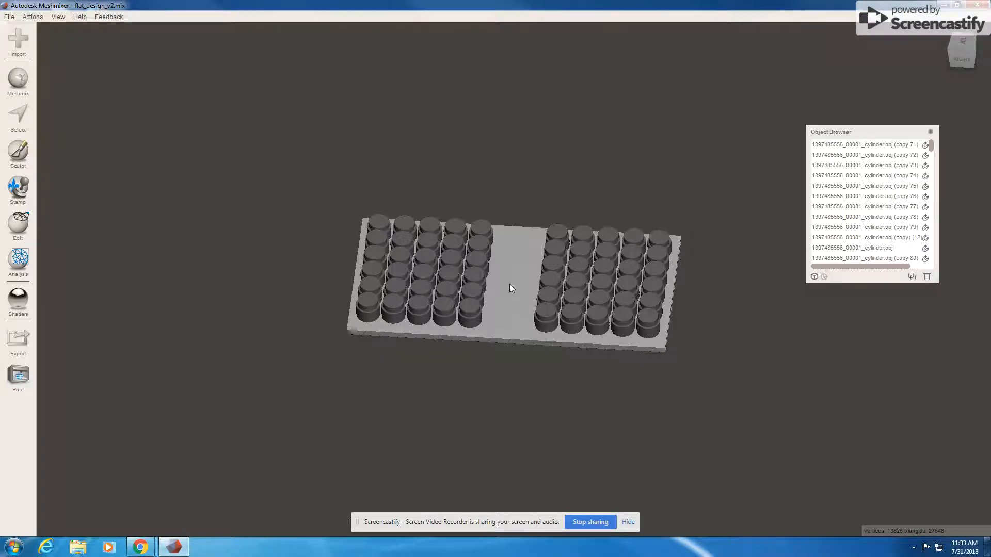
right_drag(509, 288, 510, 290)
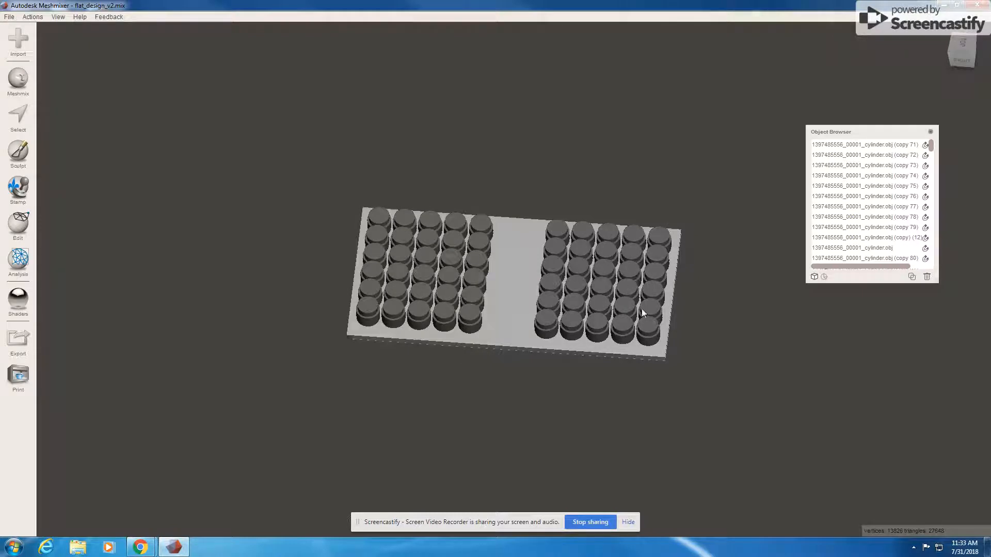
right_drag(622, 293, 657, 341)
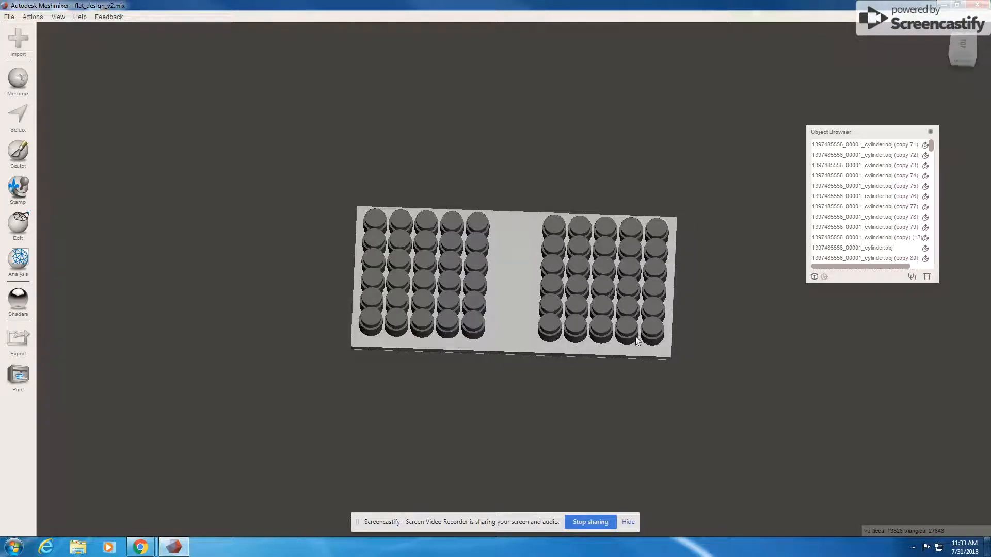
- Select a bottom-row peg in the right grid and inspect it from the back view
click(636, 332)
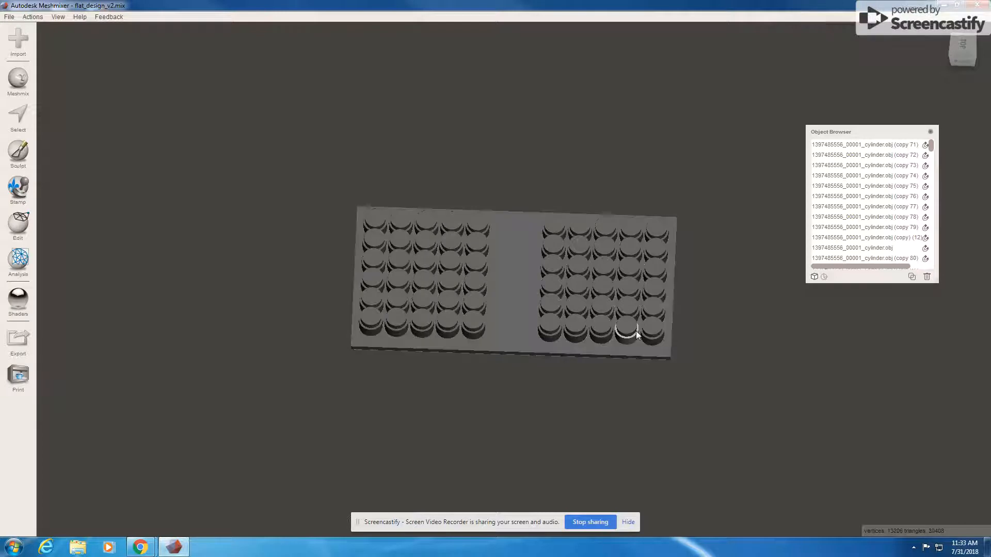
click(652, 333)
right_drag(548, 369, 514, 351)
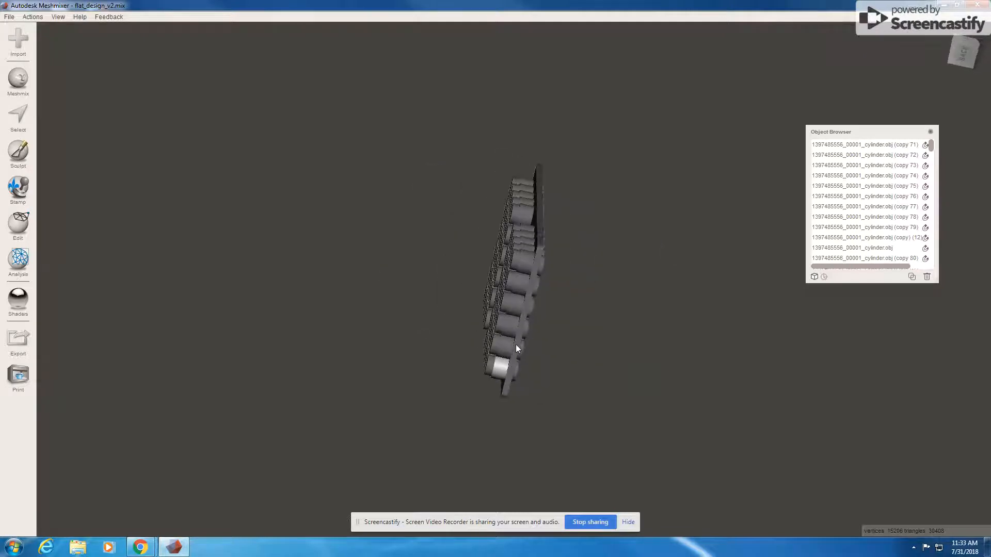
click(971, 50)
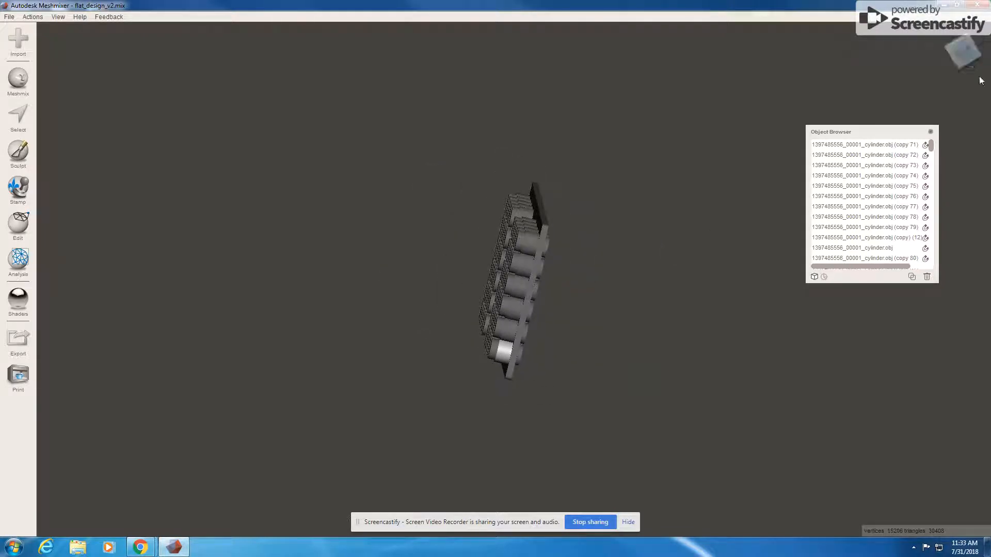
right_drag(524, 283, 525, 319)
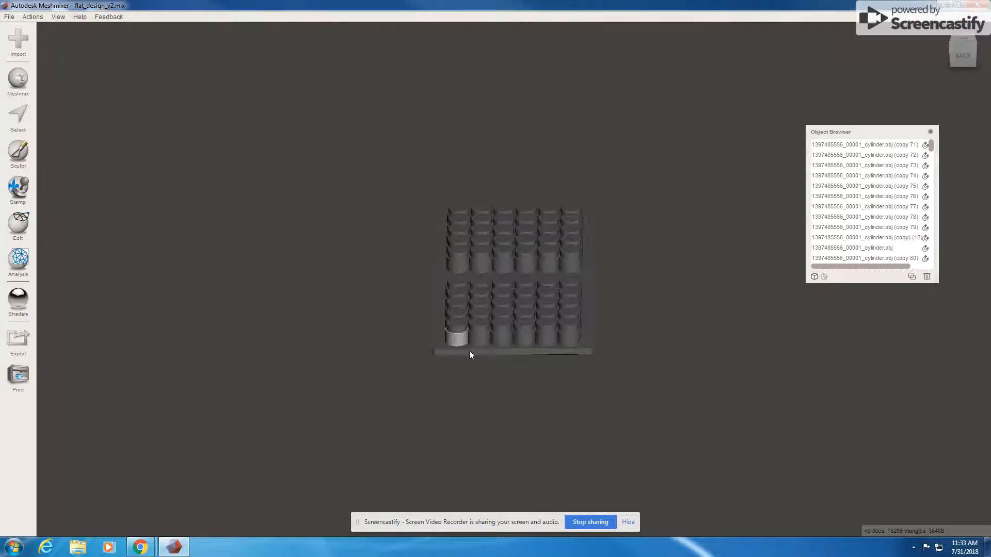
right_drag(471, 344, 470, 361)
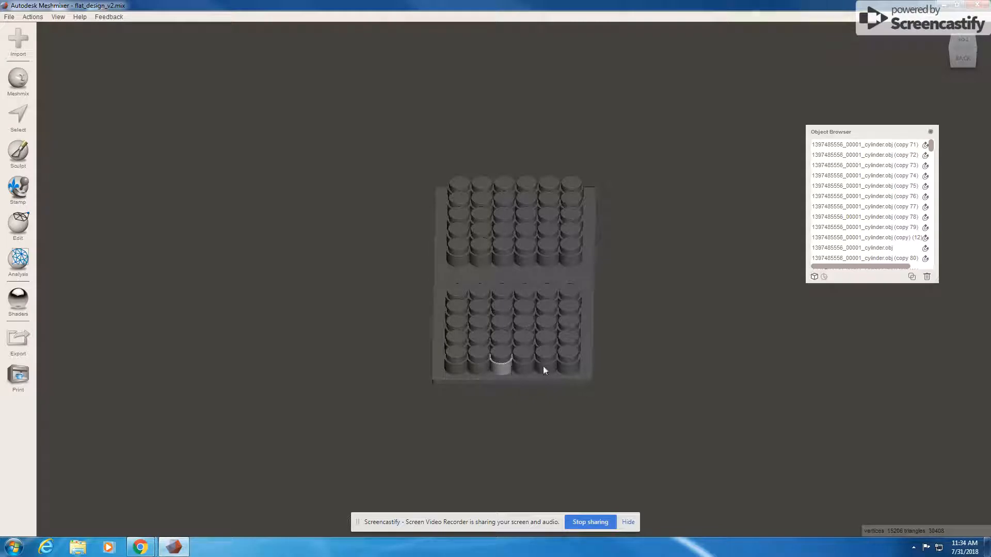
right_drag(604, 369, 640, 358)
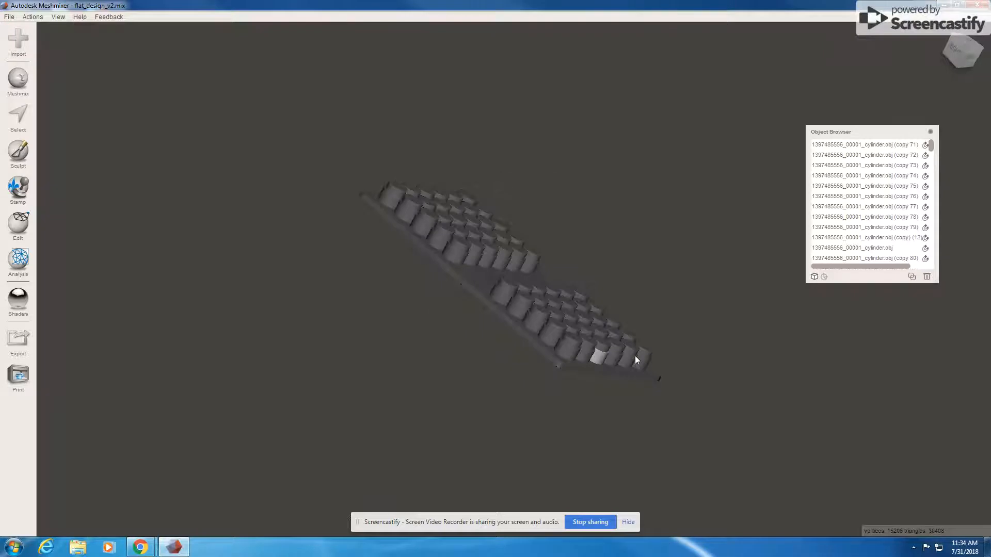
- Check the model from the right, top and underside views, ending on the right view
click(954, 46)
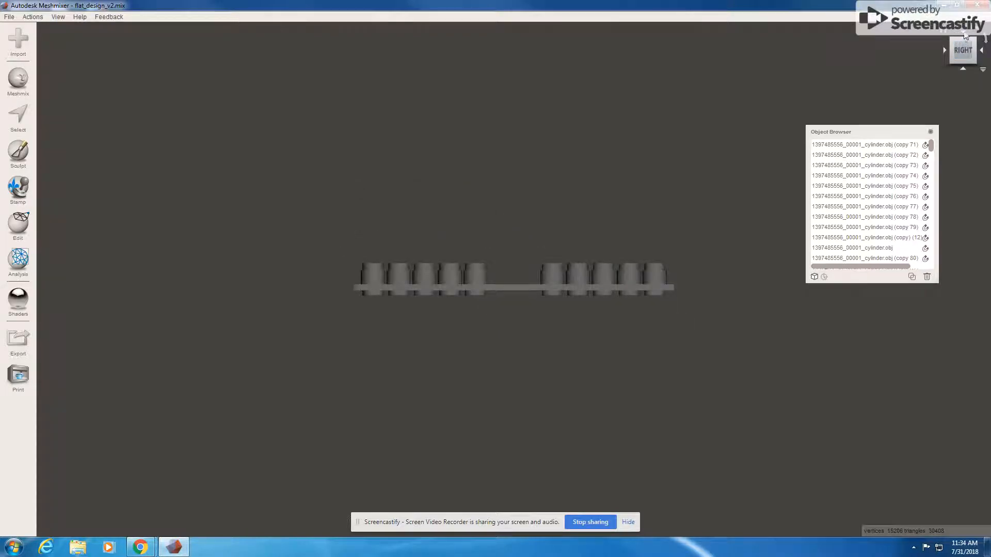
click(964, 36)
click(969, 54)
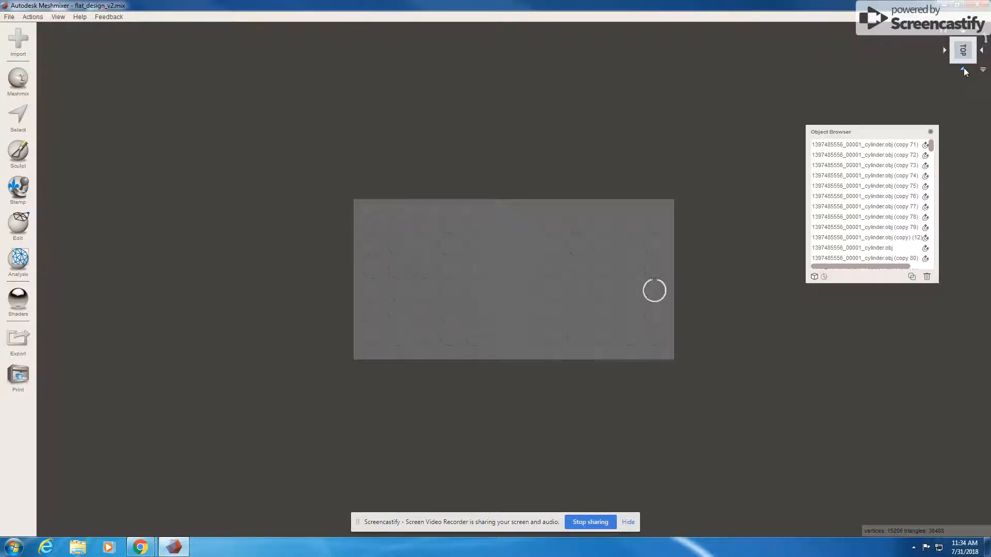
click(963, 67)
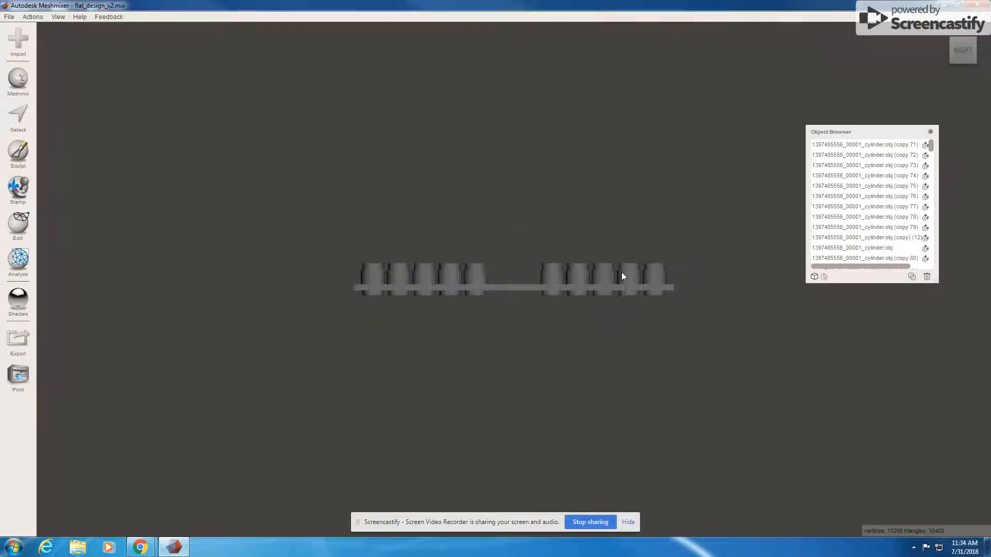
right_drag(622, 271, 625, 309)
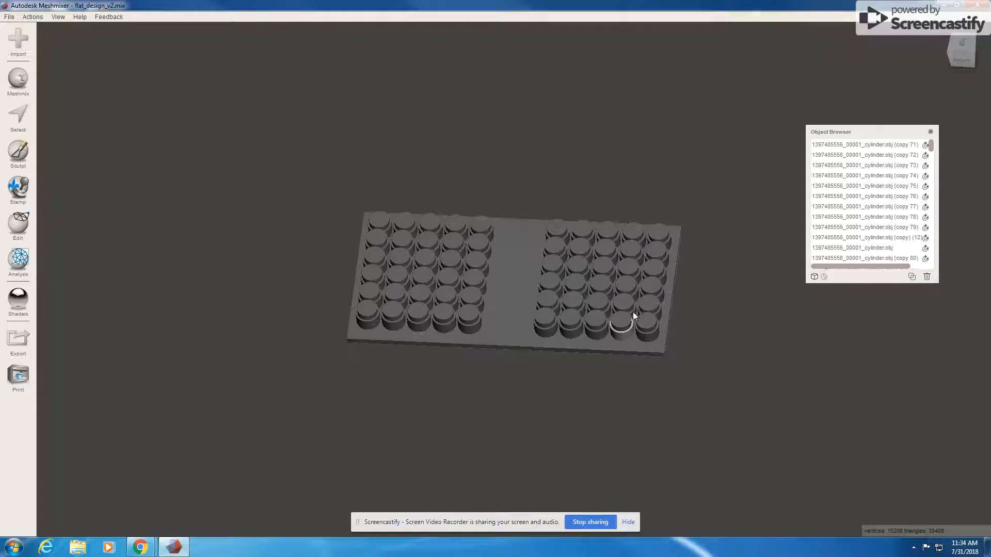
- Select all five pegs of one right-grid column, bottom to top
shift+click(633, 309)
shift+click(636, 290)
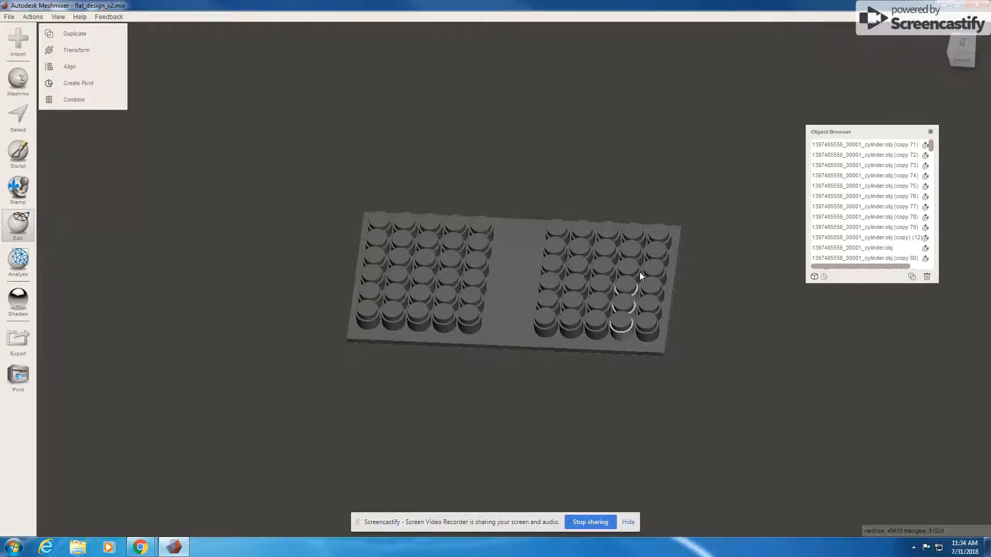
shift+click(640, 268)
shift+click(643, 246)
shift+click(646, 236)
- Transform the column 1 mm along X with a 1 mm snap step and accept
click(99, 52)
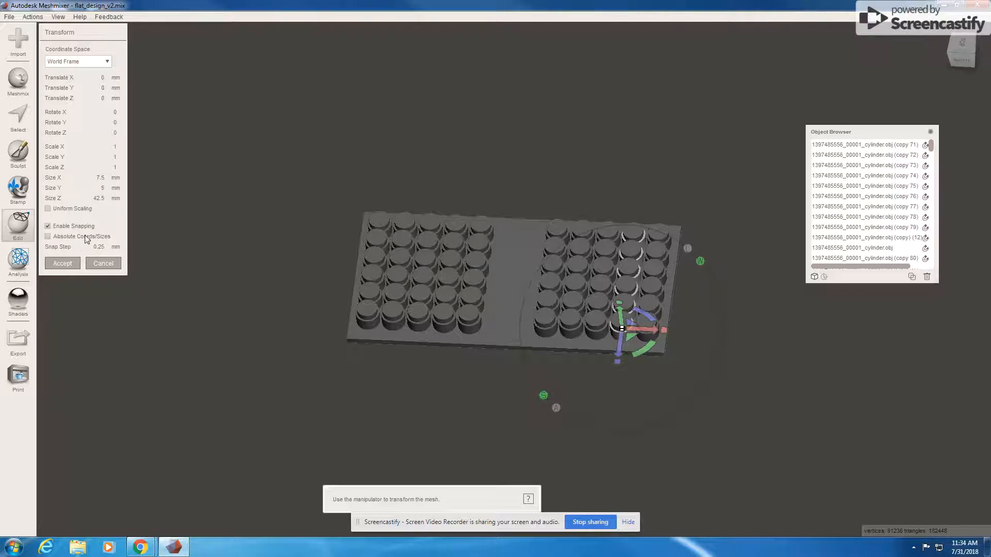
drag(163, 258, 169, 258)
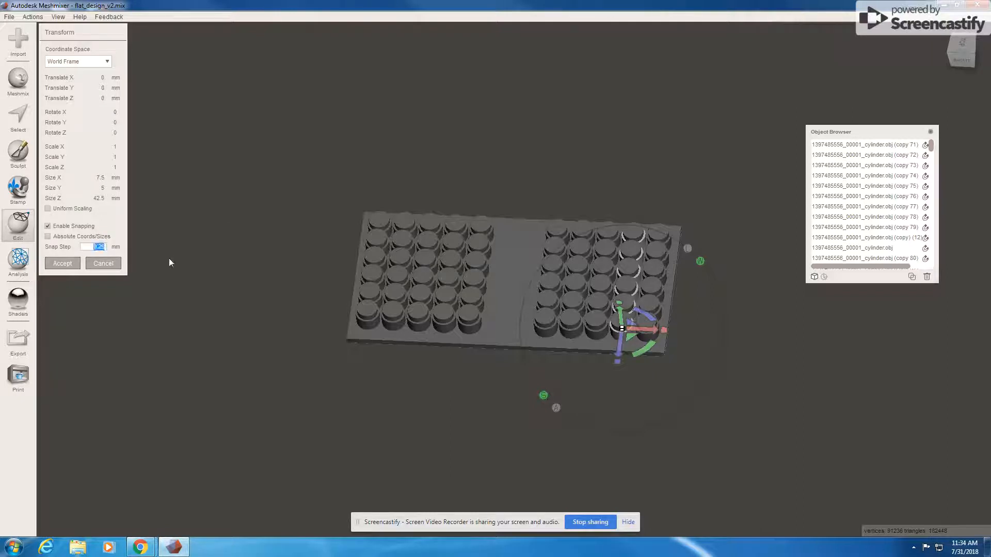
text(1)
drag(652, 329, 660, 331)
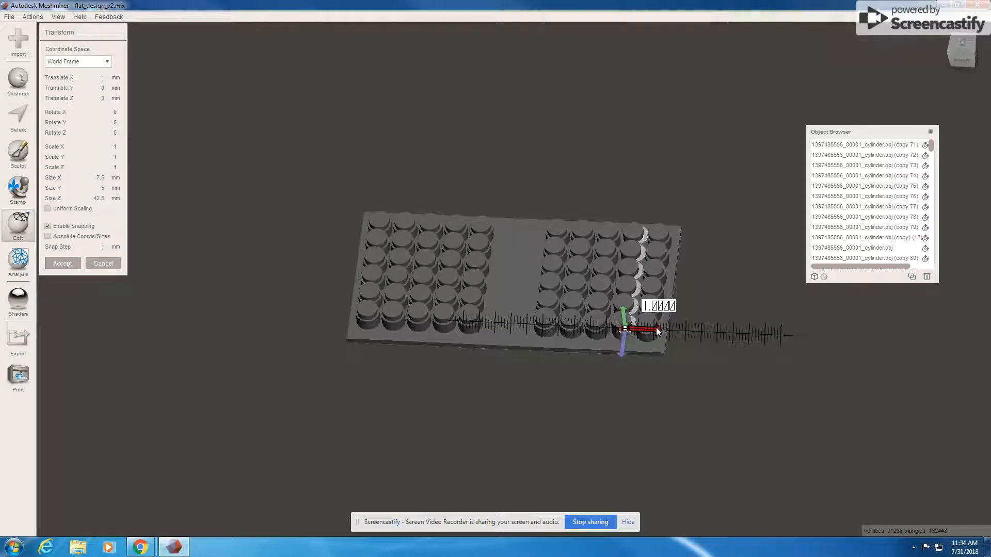
drag(657, 329, 656, 327)
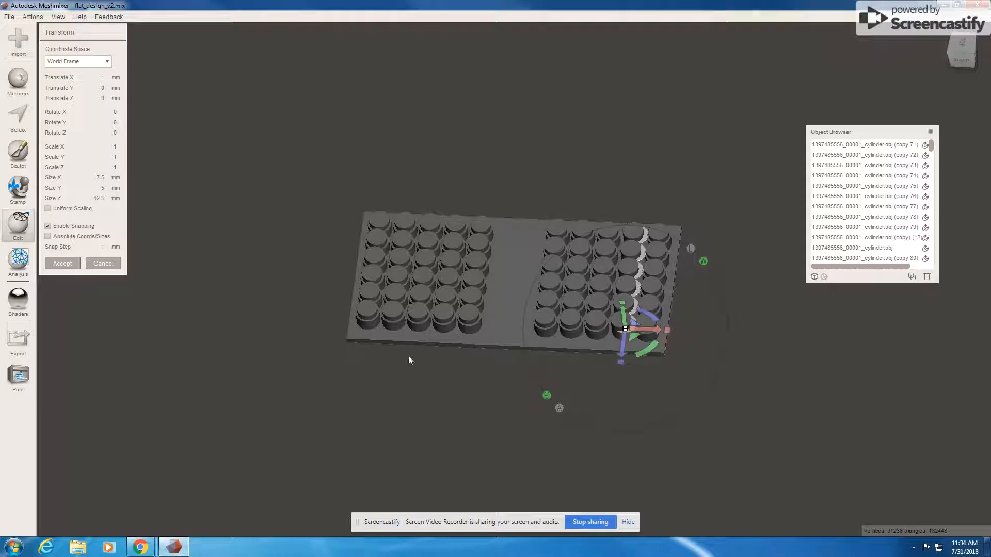
click(62, 264)
- Select the fourth right-grid peg column and shift it 1 mm along X
click(635, 230)
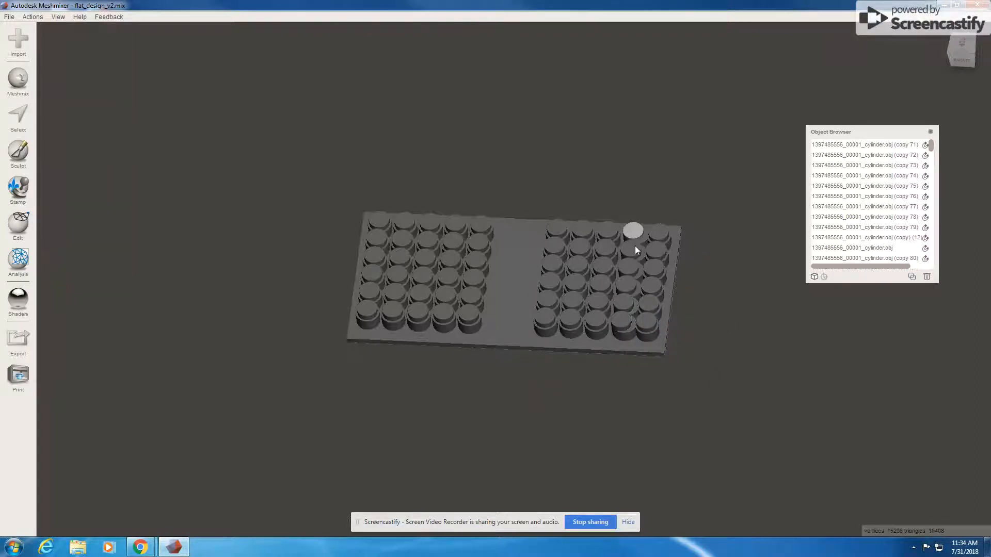
shift+click(634, 250)
shift+click(629, 268)
shift+click(627, 287)
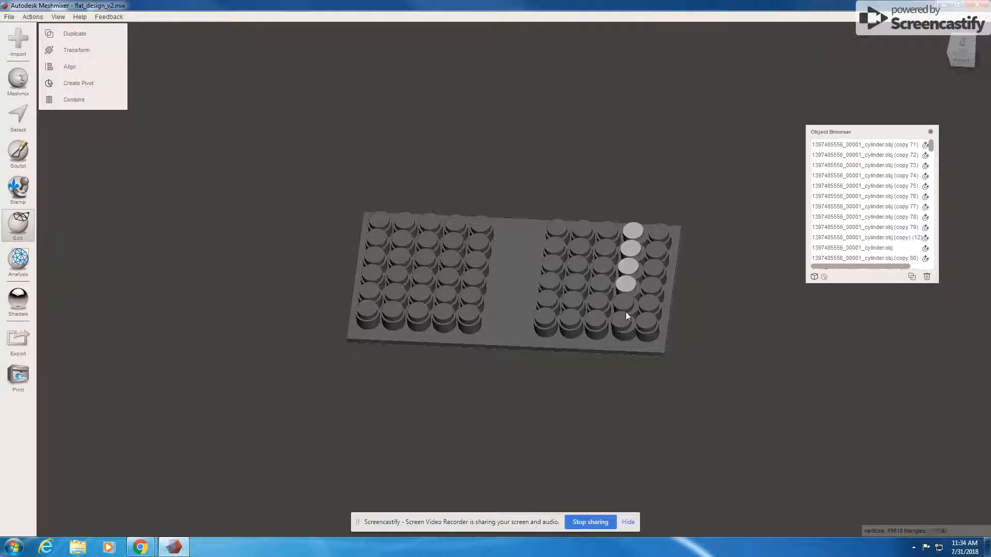
shift+click(624, 321)
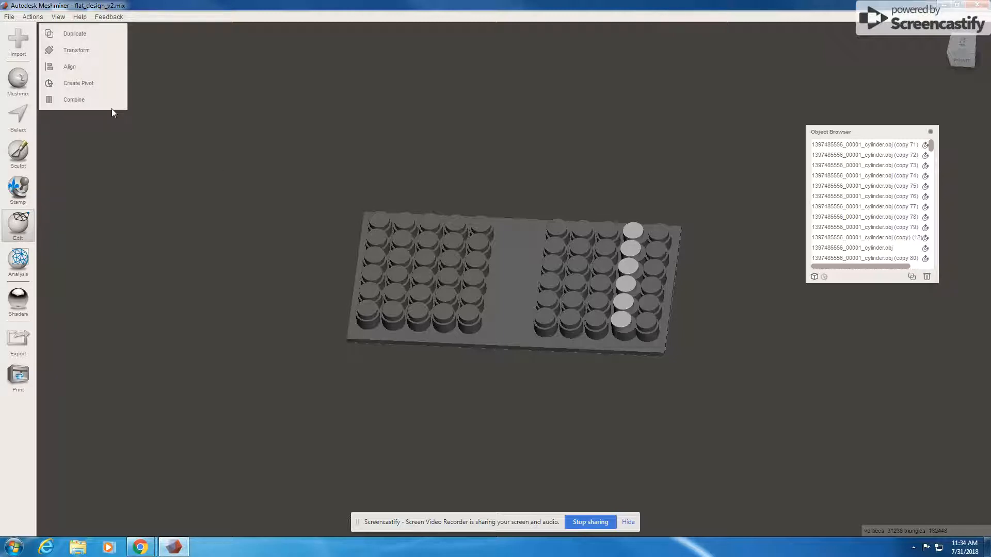
click(86, 54)
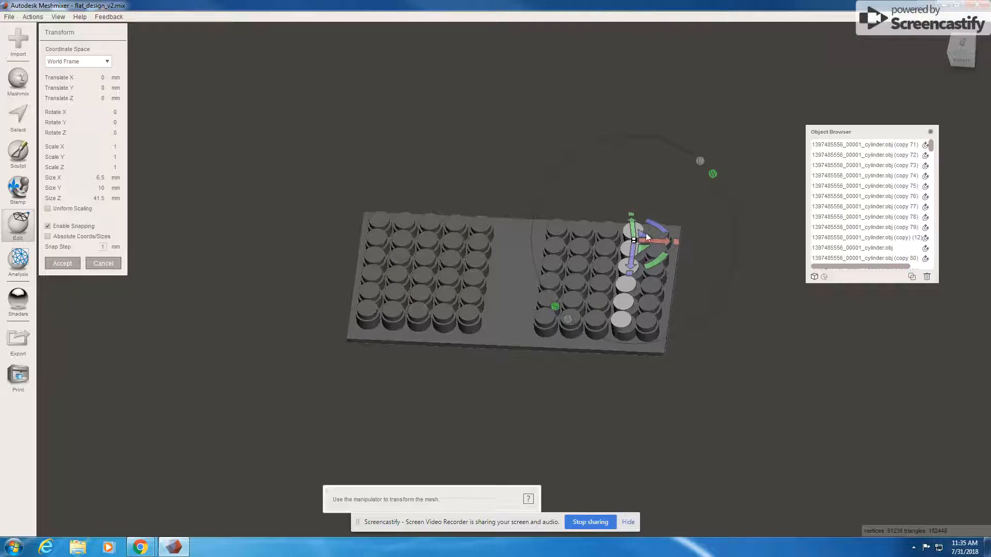
drag(661, 243, 669, 240)
click(63, 264)
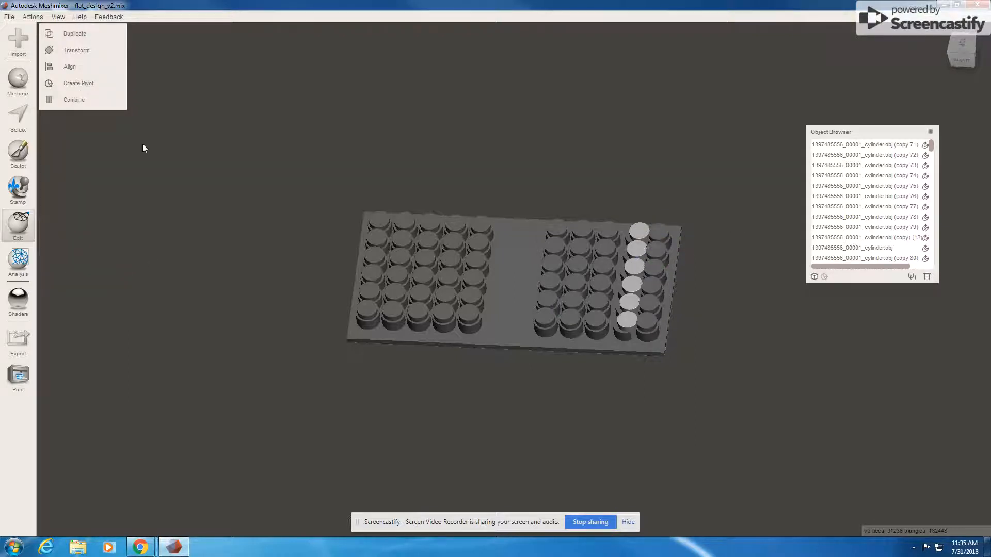
- Reopen Transform with a 1 mm snap step and adjust the column to 1 mm along X
key(t)
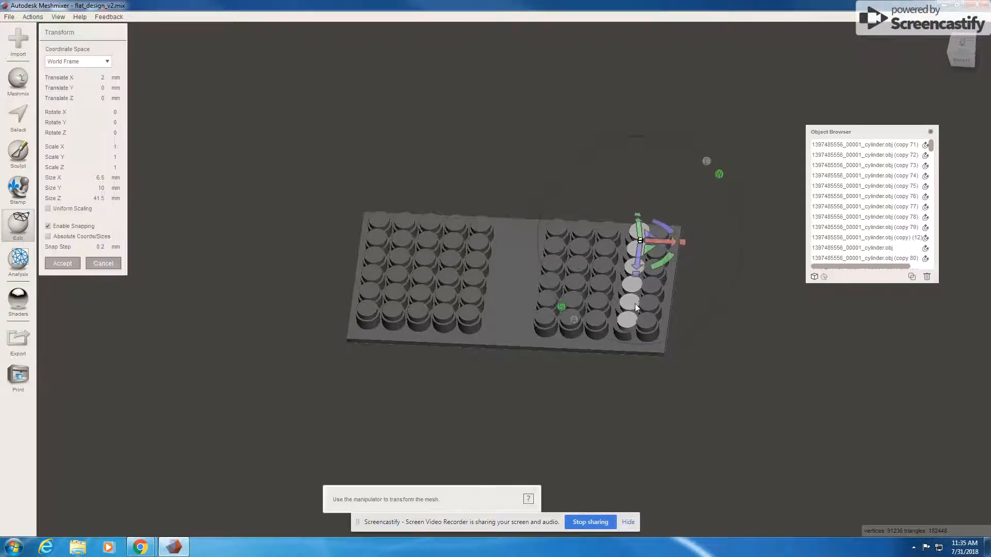
click(99, 247)
text(0)
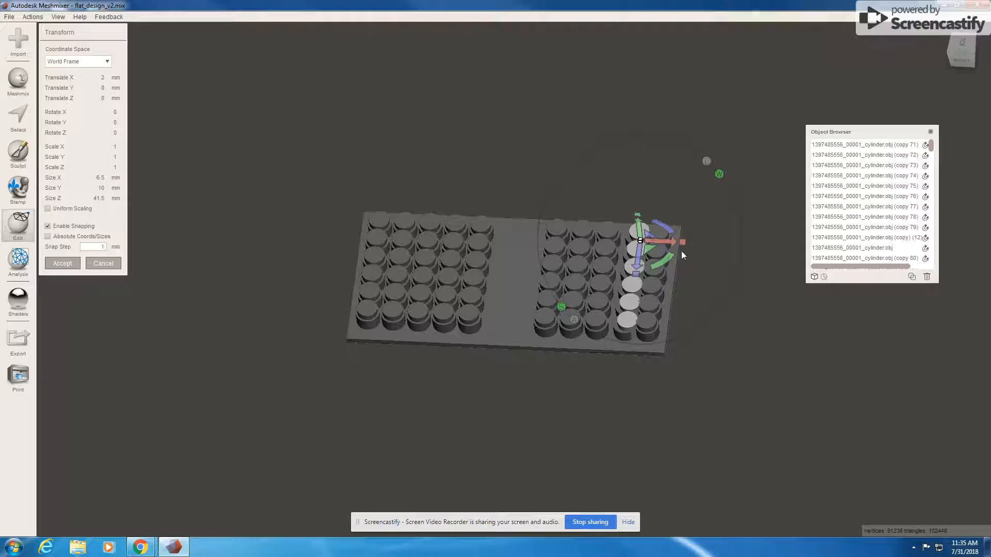
drag(673, 240, 670, 241)
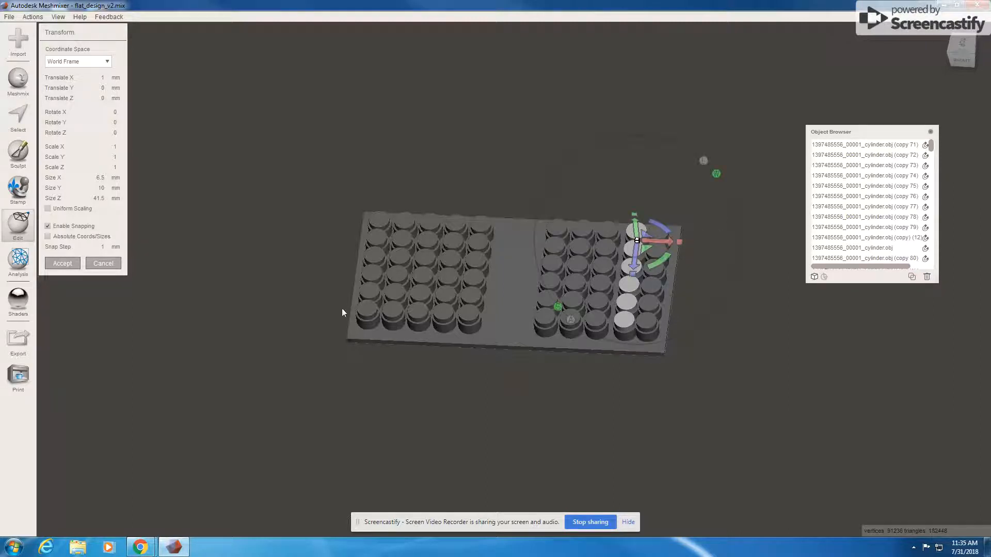
click(64, 263)
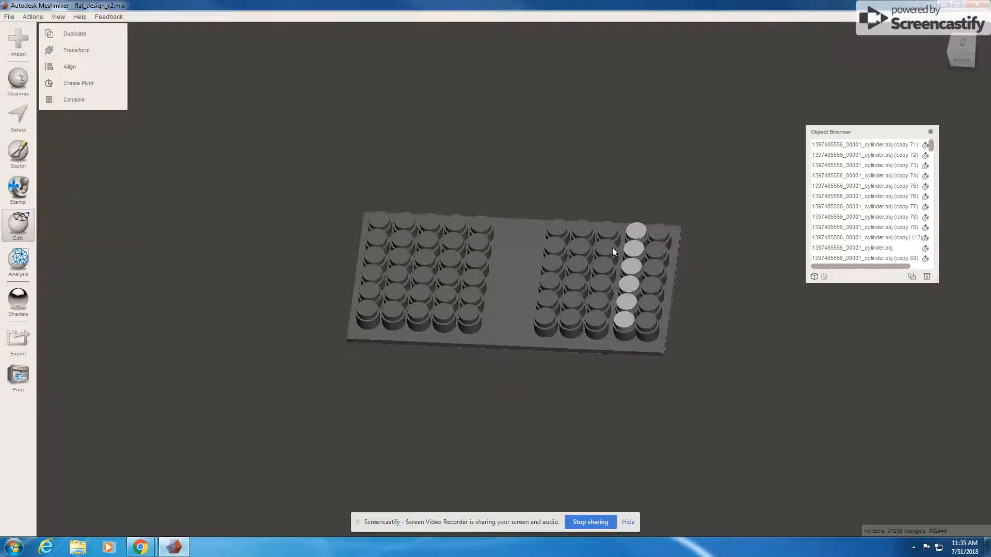
- Switch to a straight front view of the plate and widen the Object Browser panel
right_drag(611, 267, 610, 340)
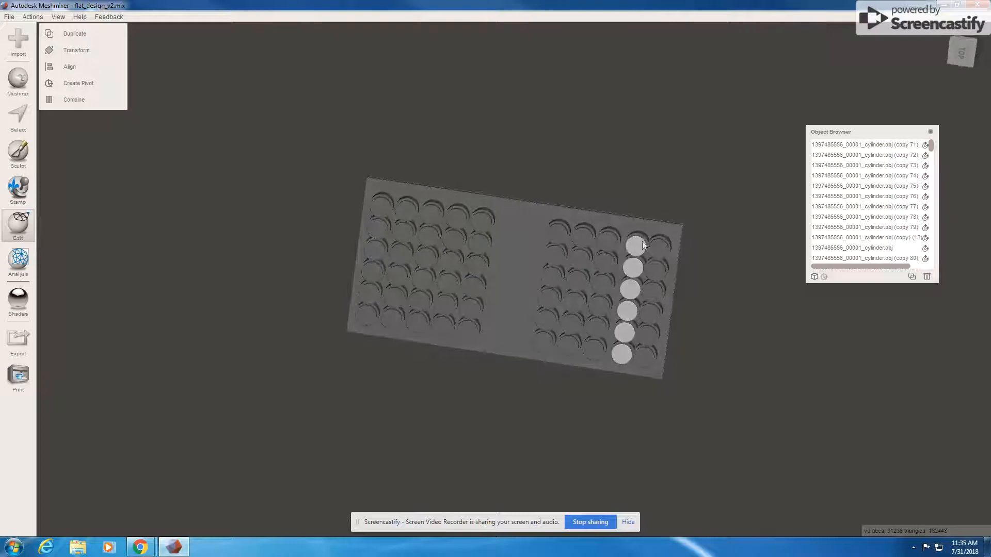
mouse_move(671, 224)
right_down()
mouse_move(665, 215)
mouse_move(685, 203)
mouse_move(660, 226)
right_up()
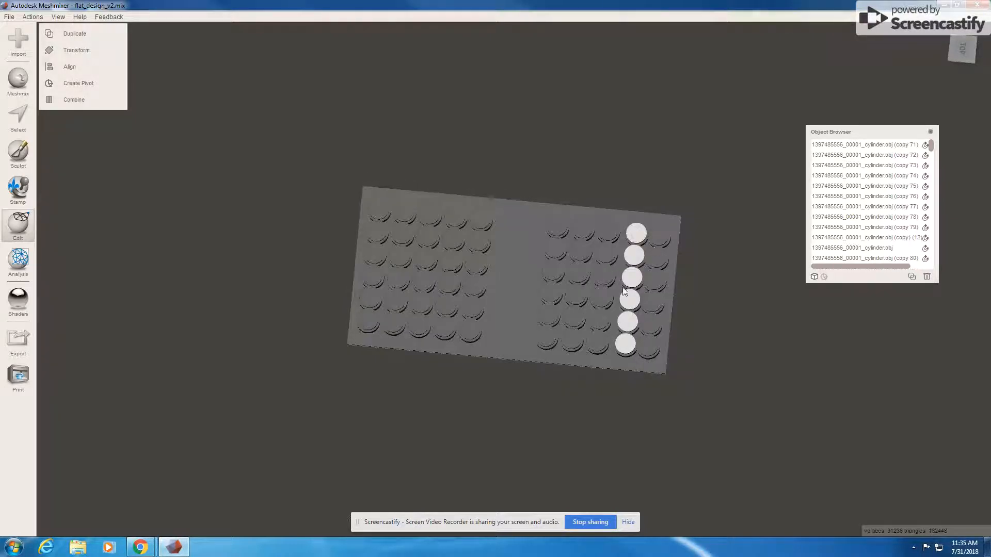
click(961, 57)
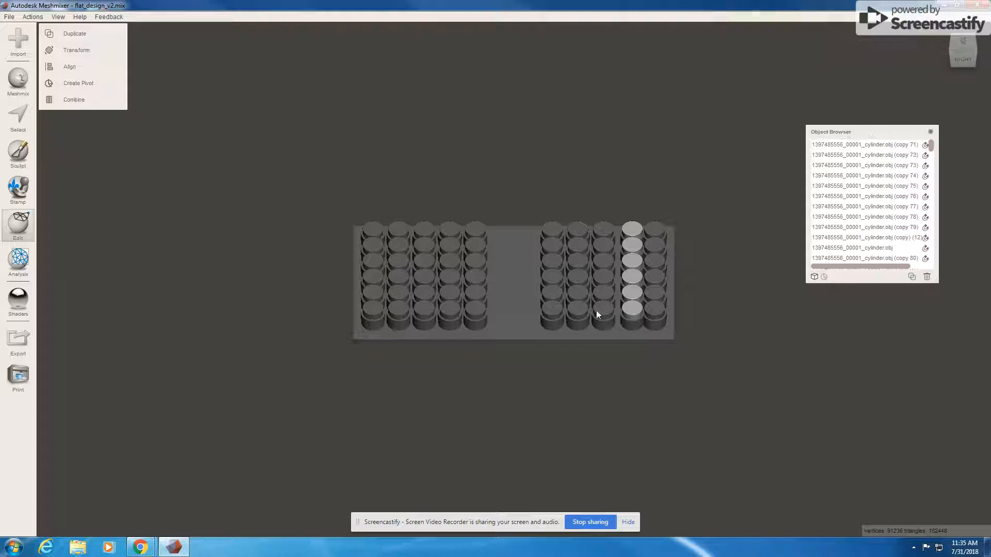
drag(937, 282, 974, 285)
- Pick cylinders copy 73, 74 and 75 in the object list to locate their pegs
click(871, 165)
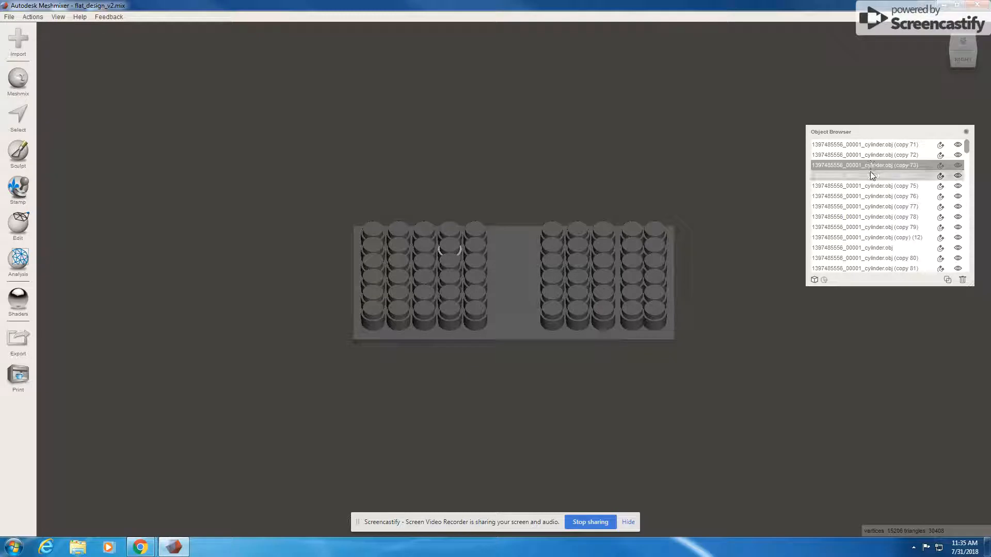
click(870, 173)
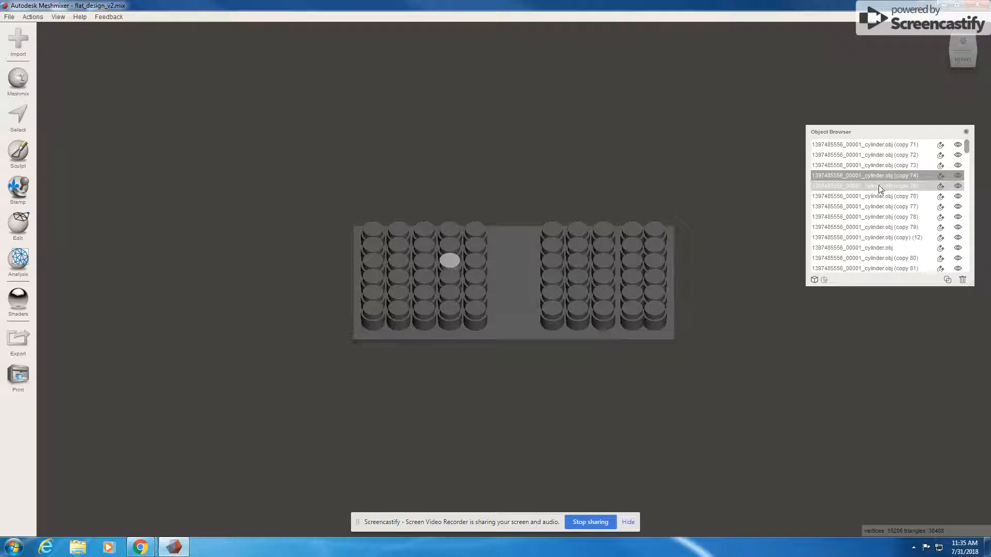
shift+click(880, 165)
shift+click(871, 185)
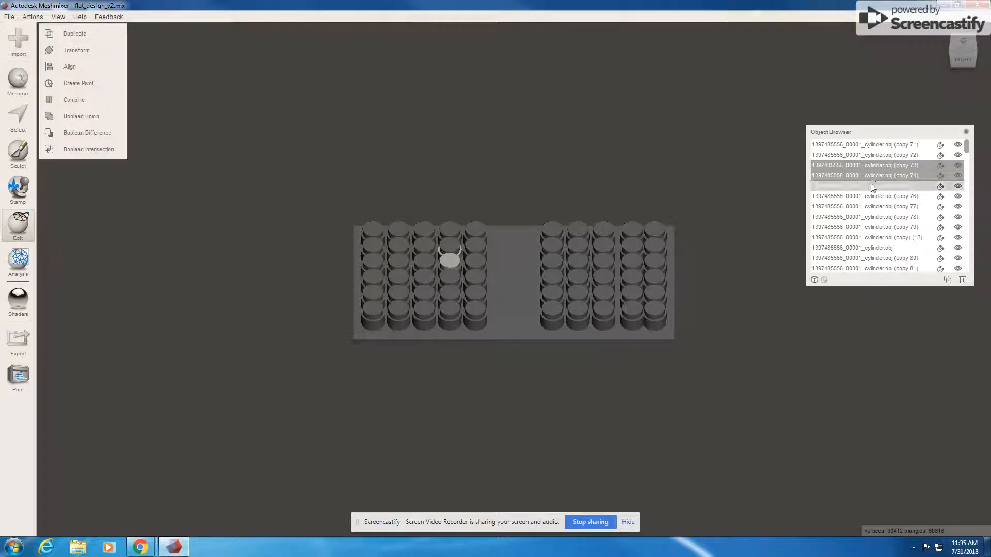
key(ctrl+d)
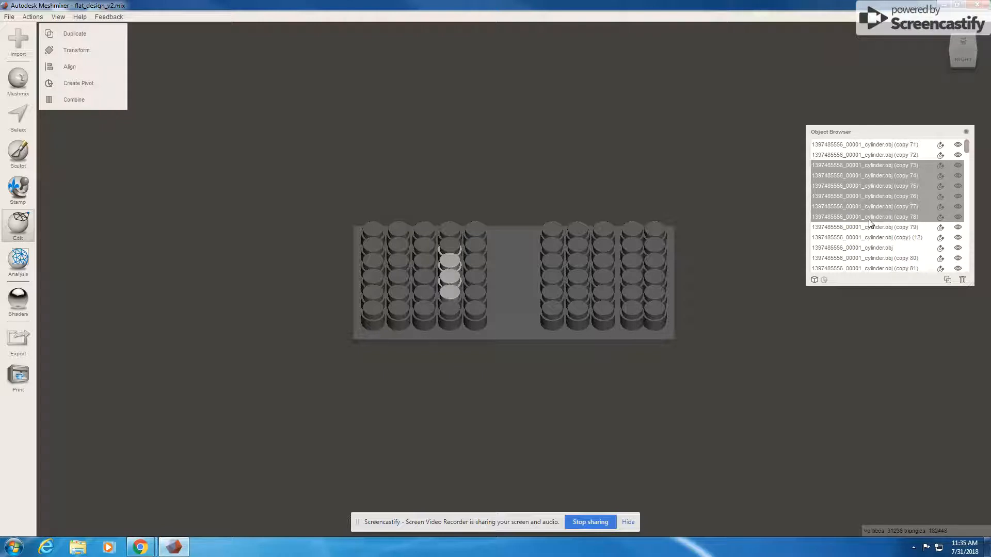
click(868, 177)
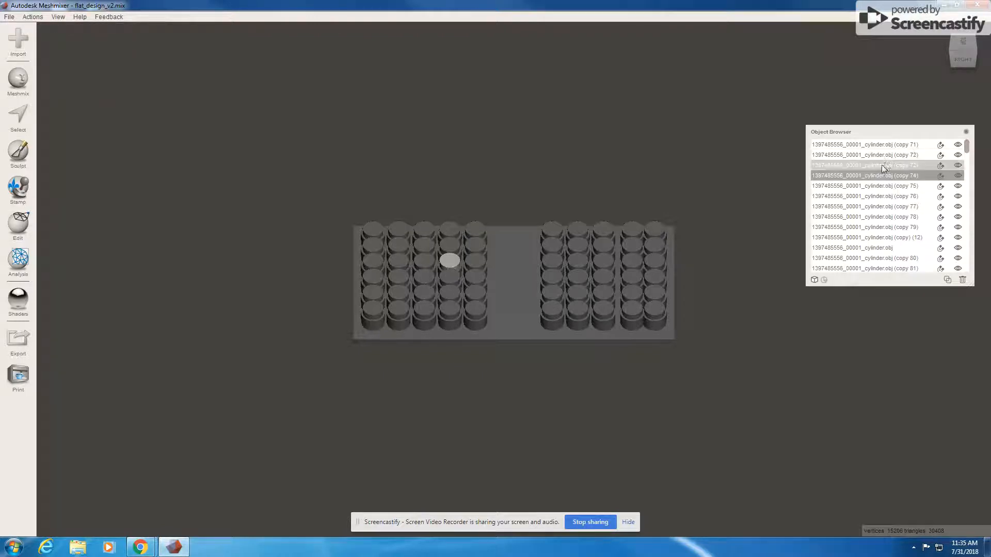
click(884, 165)
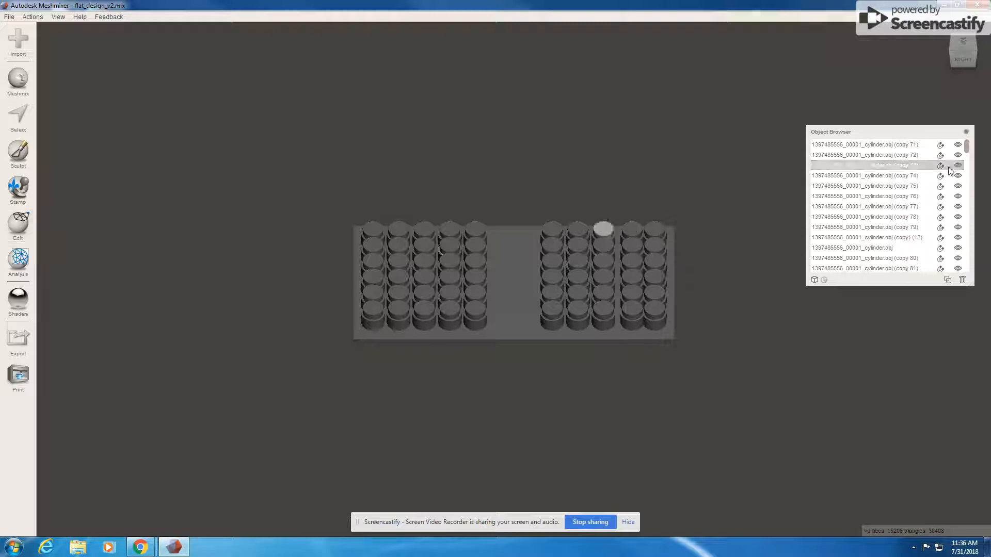
- Scroll the object list and select cylinders copy 28 through copy 37
drag(966, 149, 972, 242)
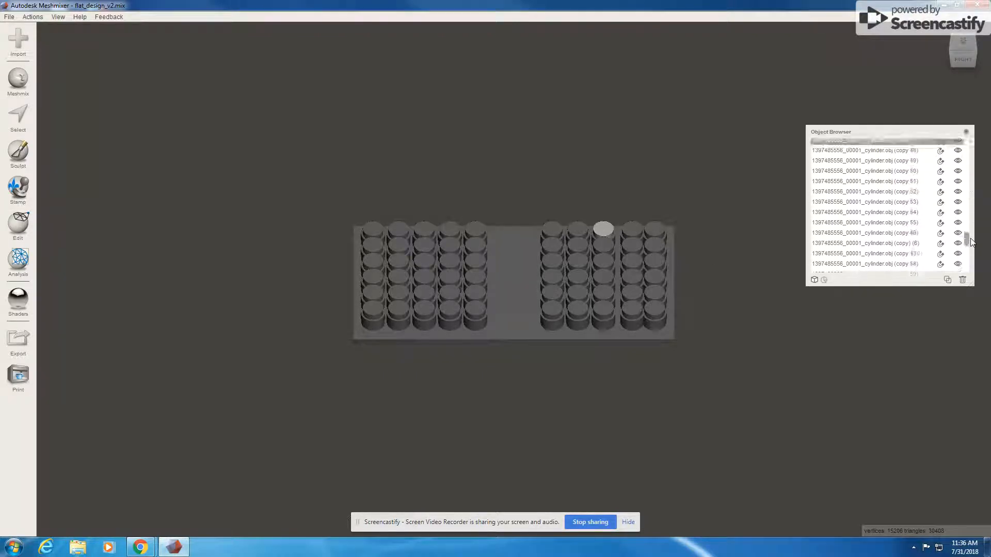
scroll(901, 251, up, 7)
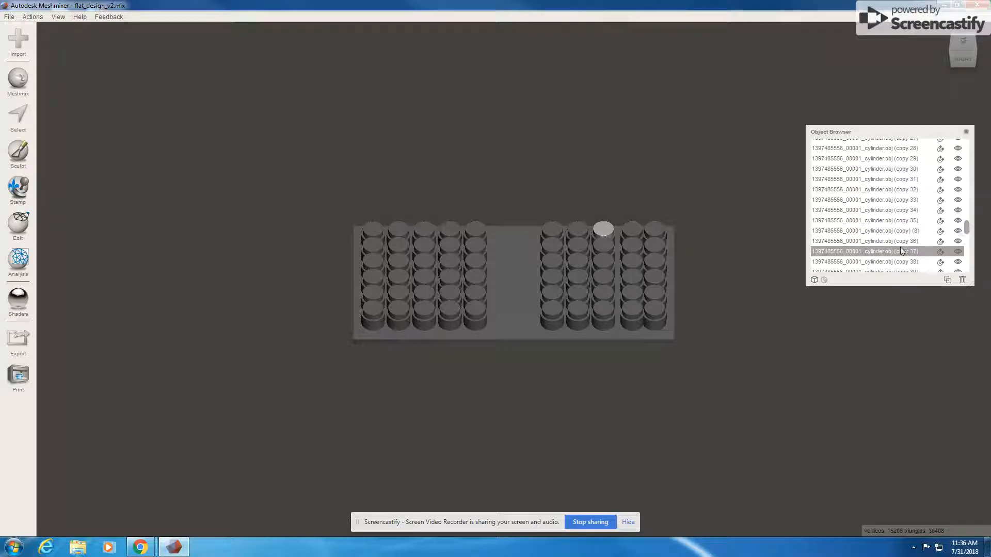
click(900, 243)
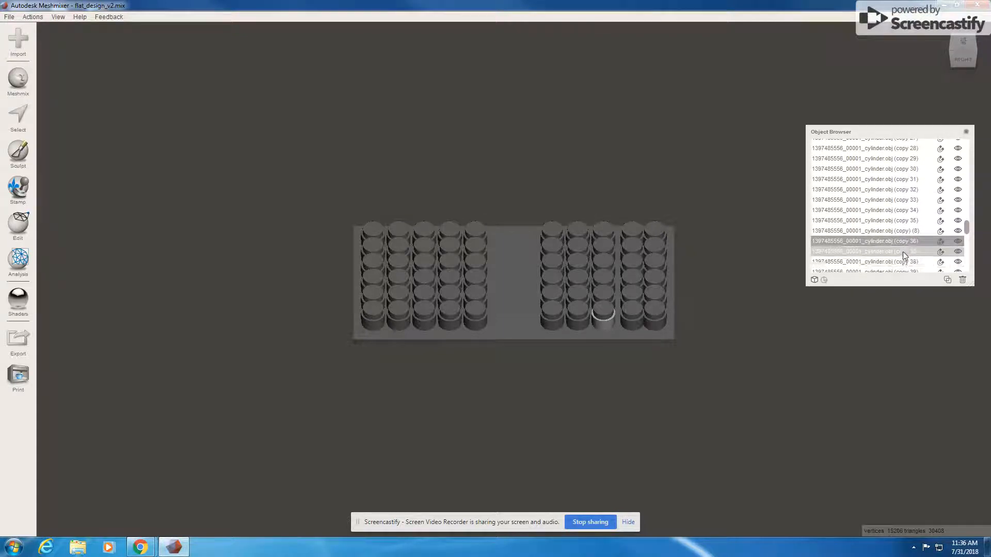
click(907, 231)
click(906, 219)
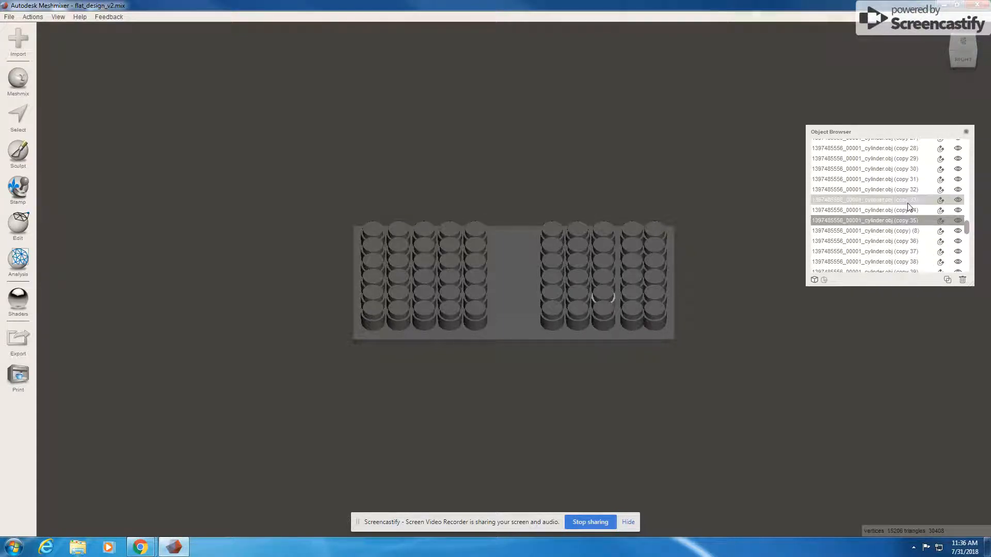
click(898, 149)
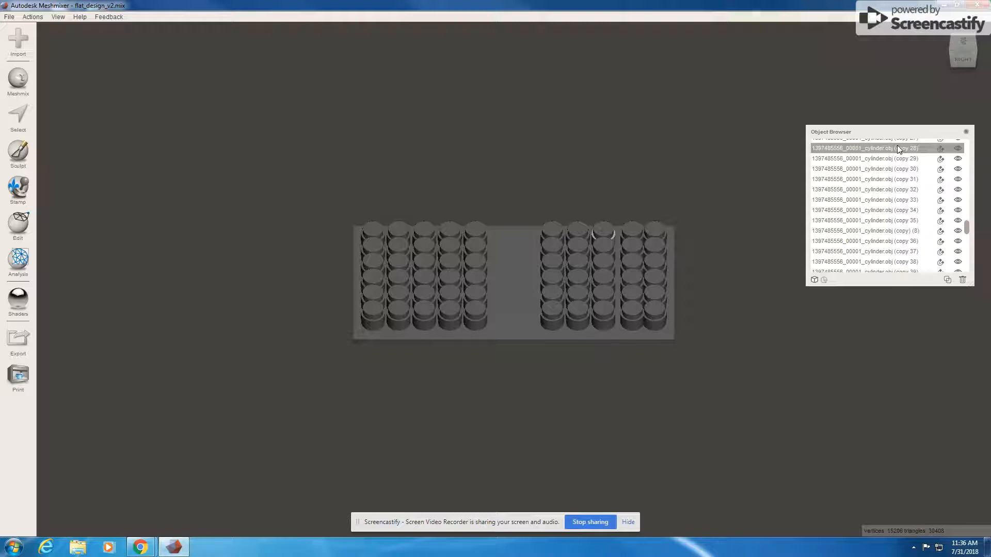
shift+click(909, 251)
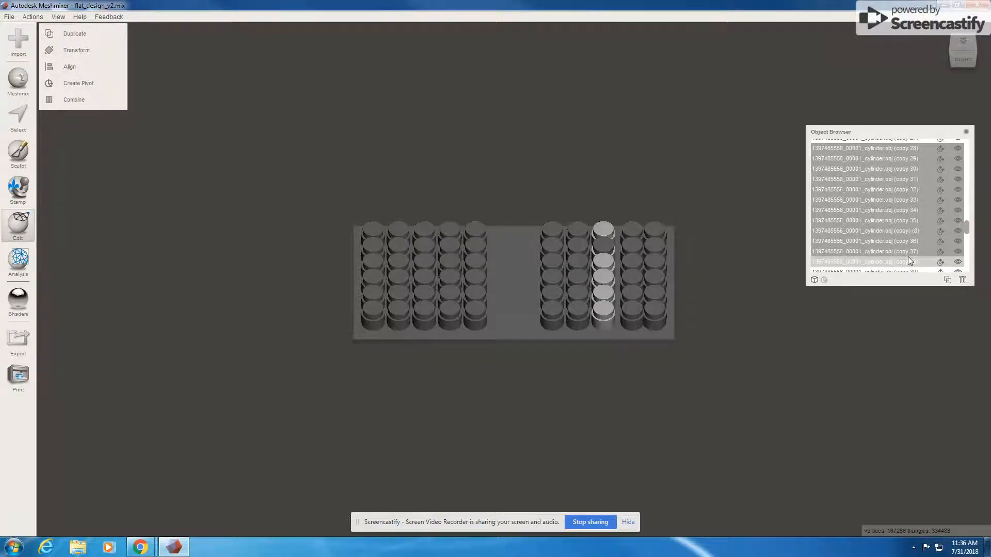
- Add copy 38 to the selection and move the column 2 mm along X
shift+click(909, 260)
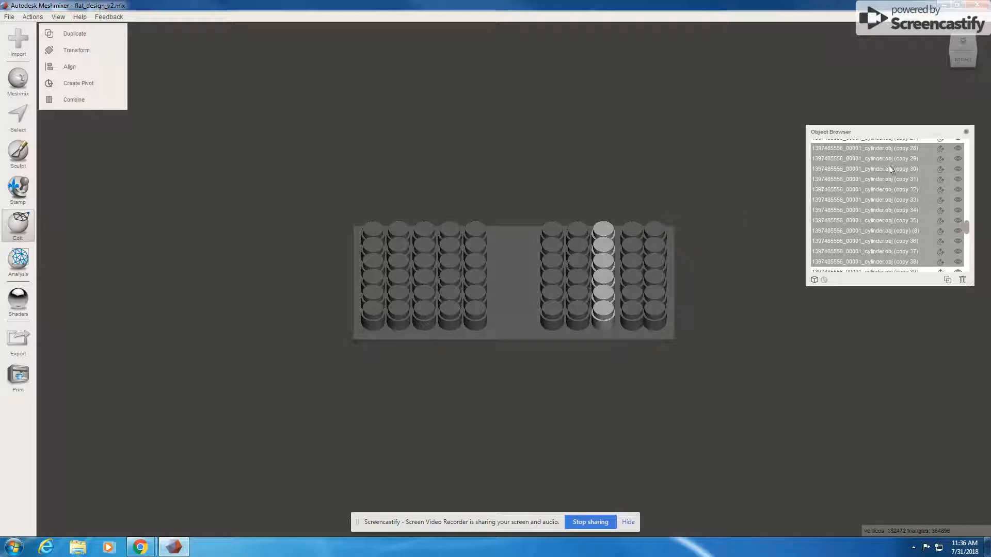
mouse_move(894, 130)
mouse_down()
mouse_move(889, 119)
mouse_move(884, 129)
mouse_up()
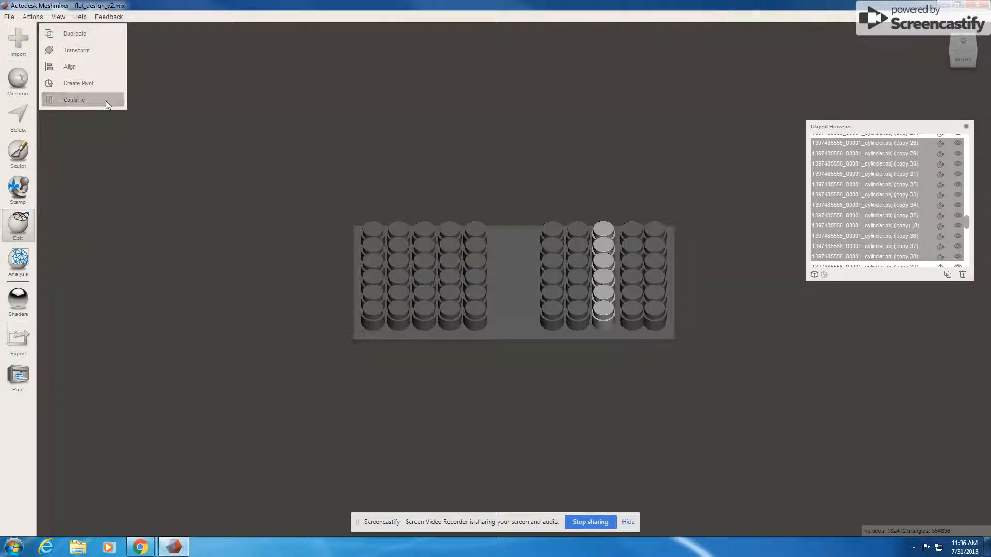
click(87, 51)
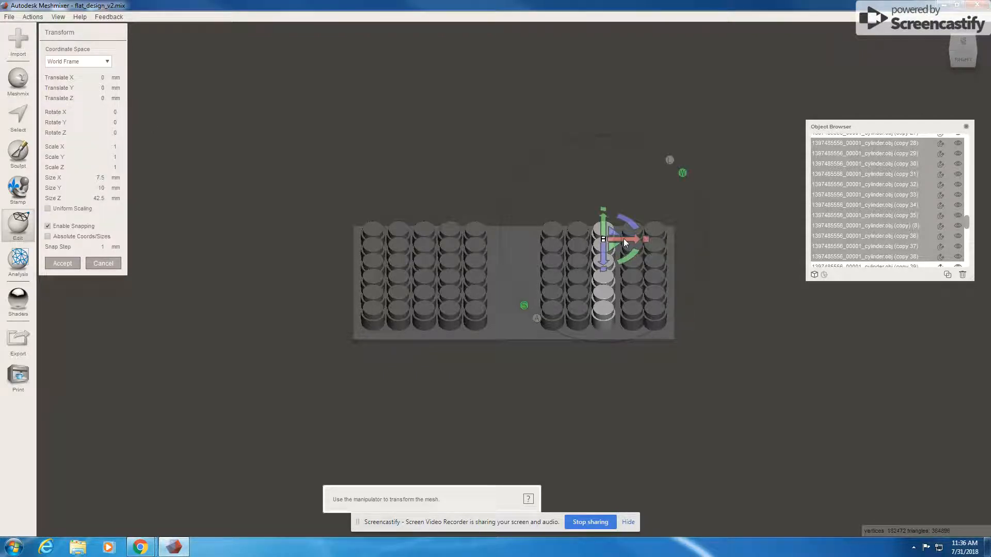
drag(625, 242, 633, 241)
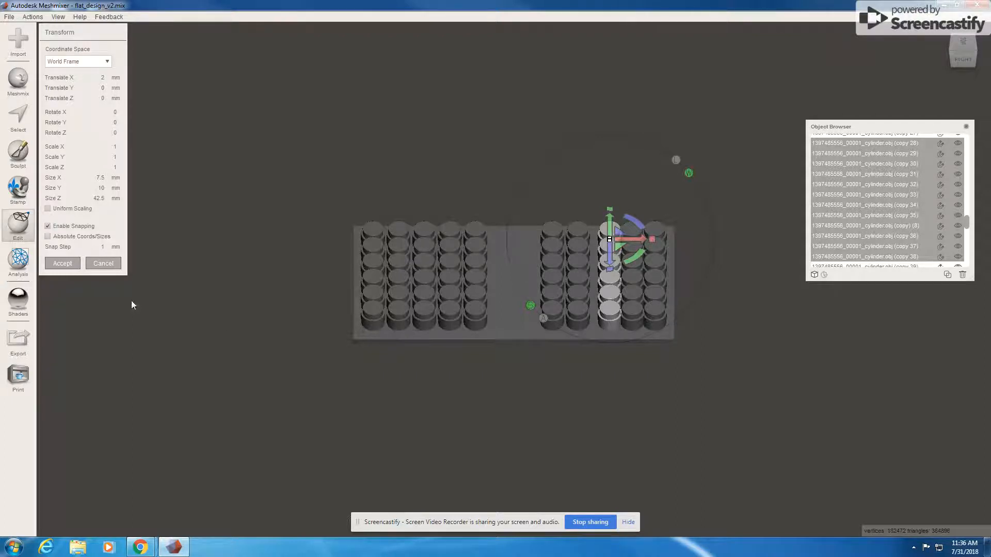
key(Return)
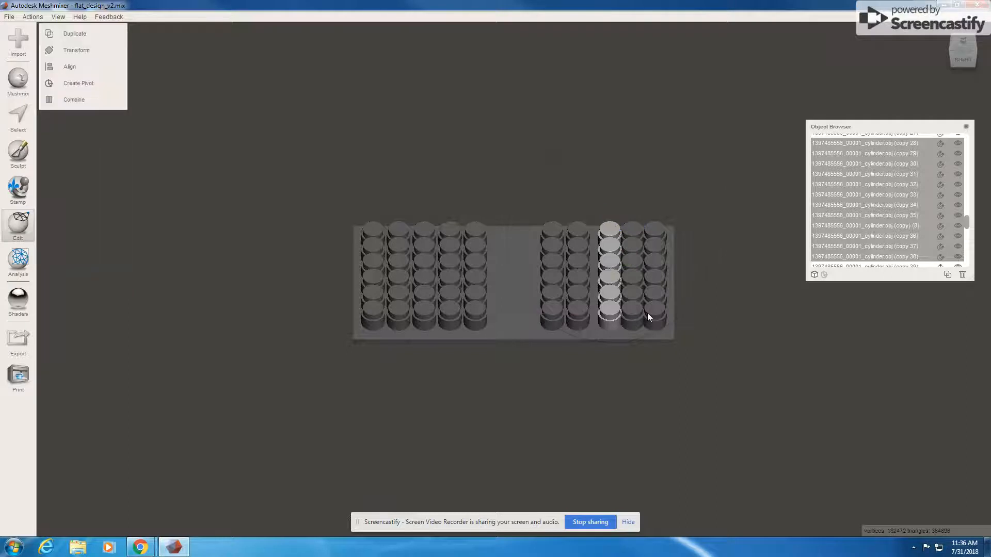
- Select all five pegs of the right grid's second column
click(577, 233)
shift+click(589, 241)
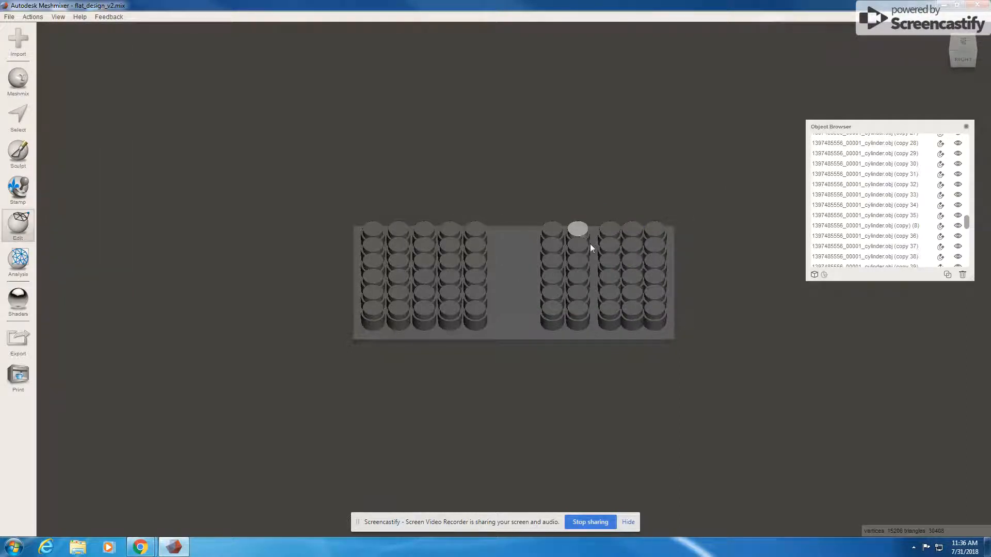
shift+click(580, 252)
shift+click(586, 261)
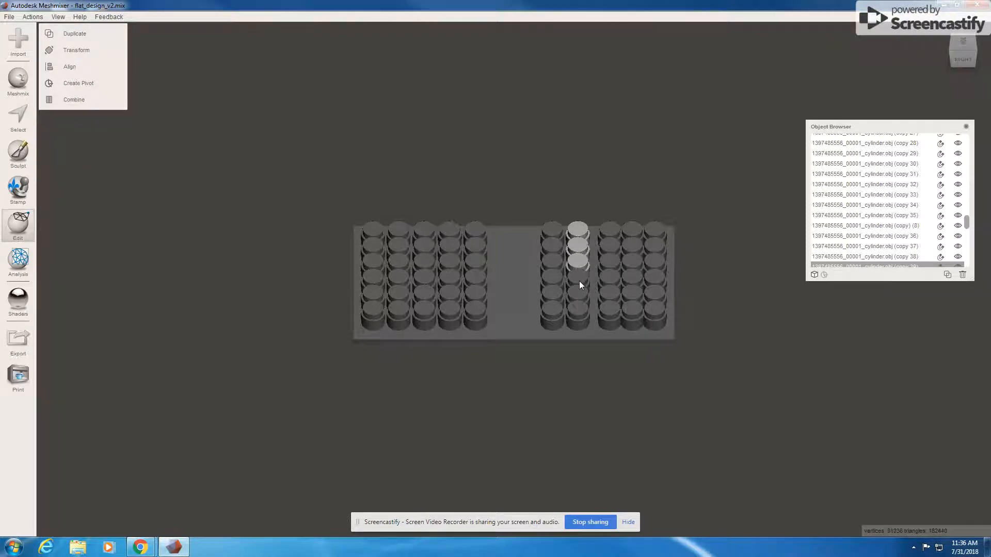
shift+click(582, 283)
shift+click(588, 288)
shift+click(577, 298)
shift+click(583, 314)
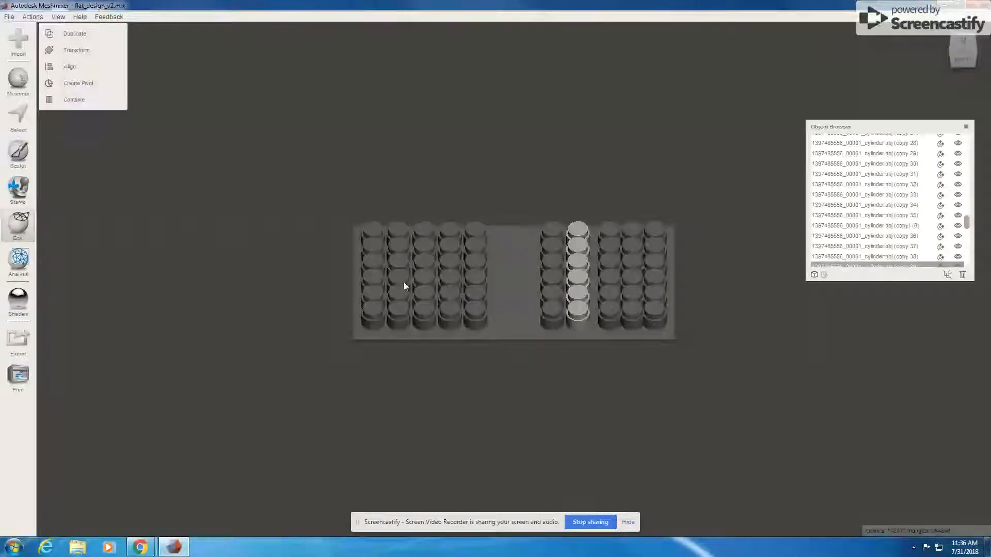
- Move the selected column 3 mm along X and confirm
click(91, 51)
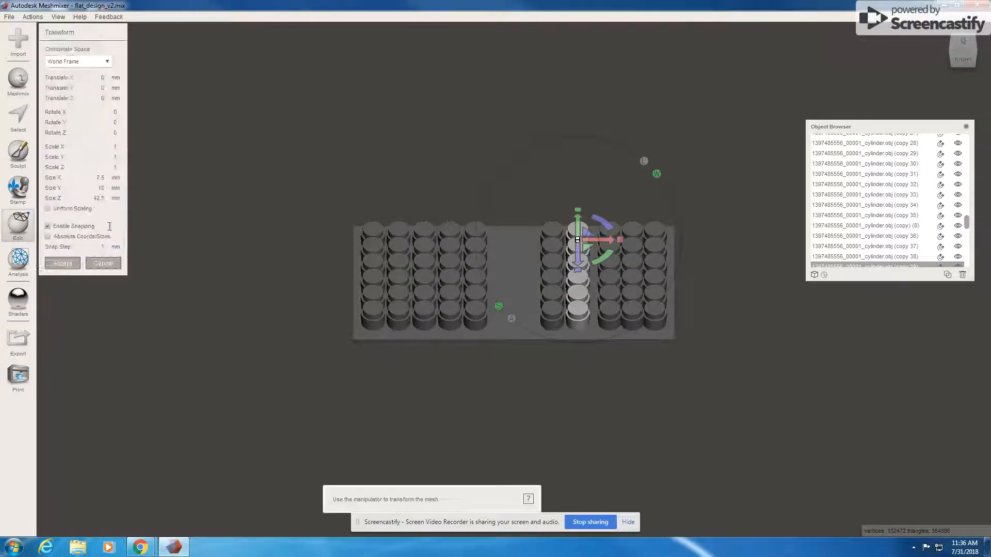
drag(594, 238, 608, 238)
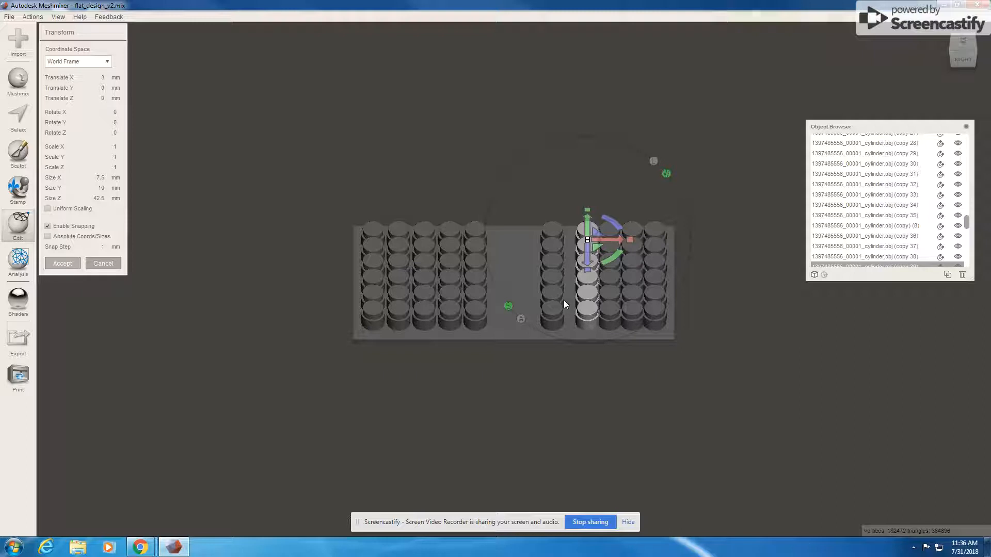
key(Return)
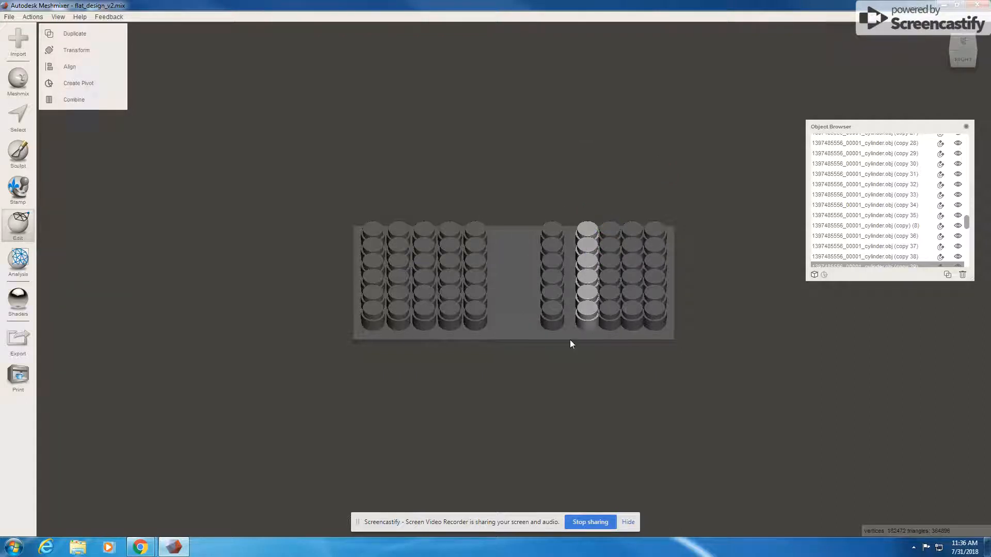